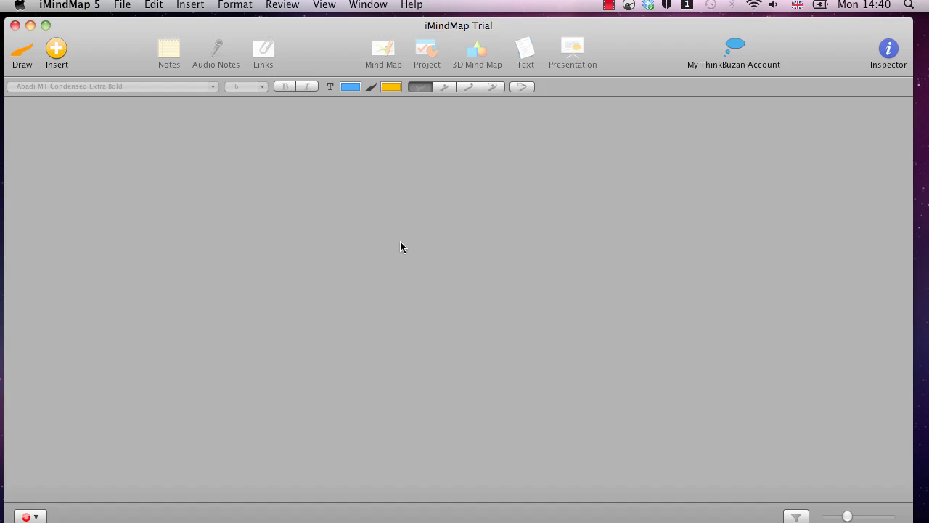
Create a new mind map using the white and light-blue cloud as the central idea image
left_click(122, 6)
left_click(133, 23)
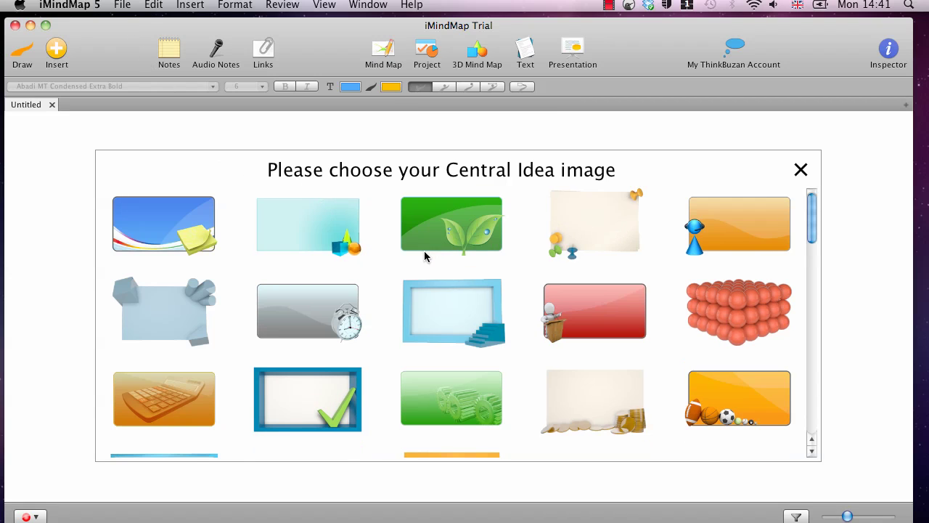
scroll(385, 244, "down", 3)
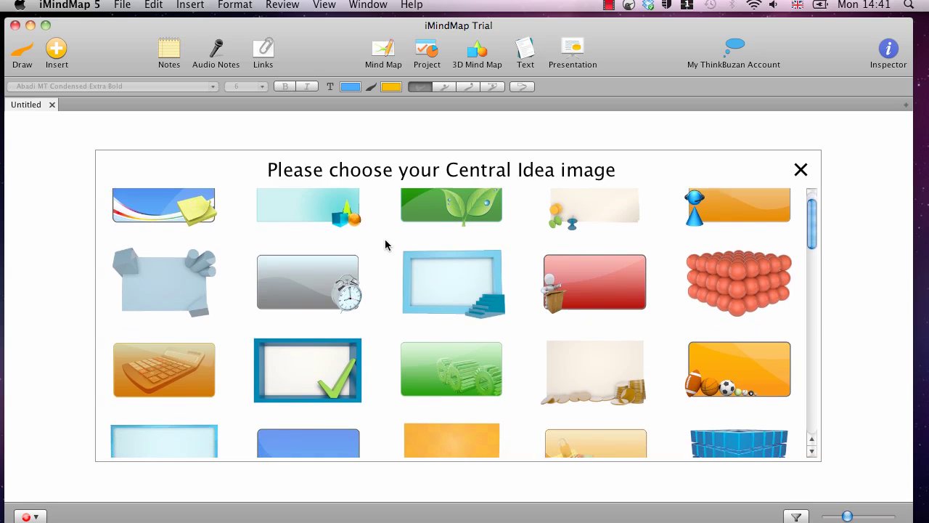
scroll(385, 244, "down", 8)
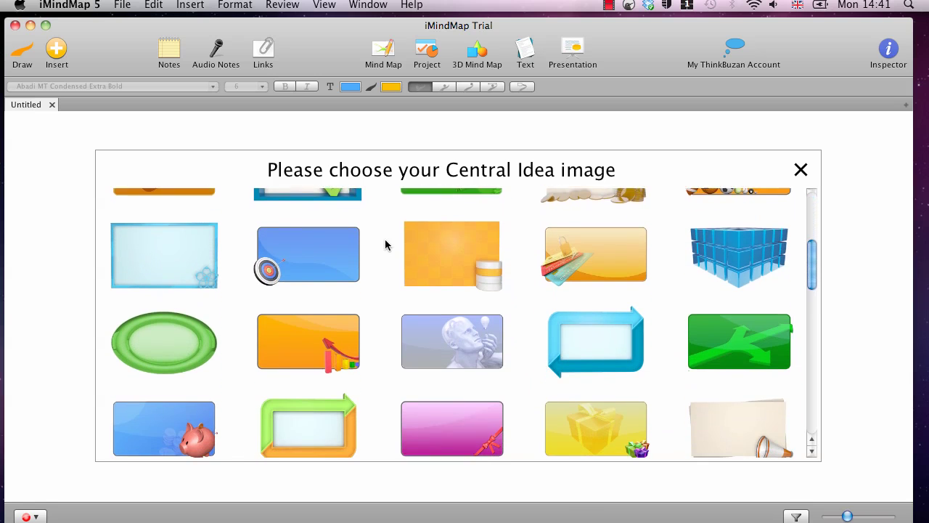
scroll(385, 245, "down", 5)
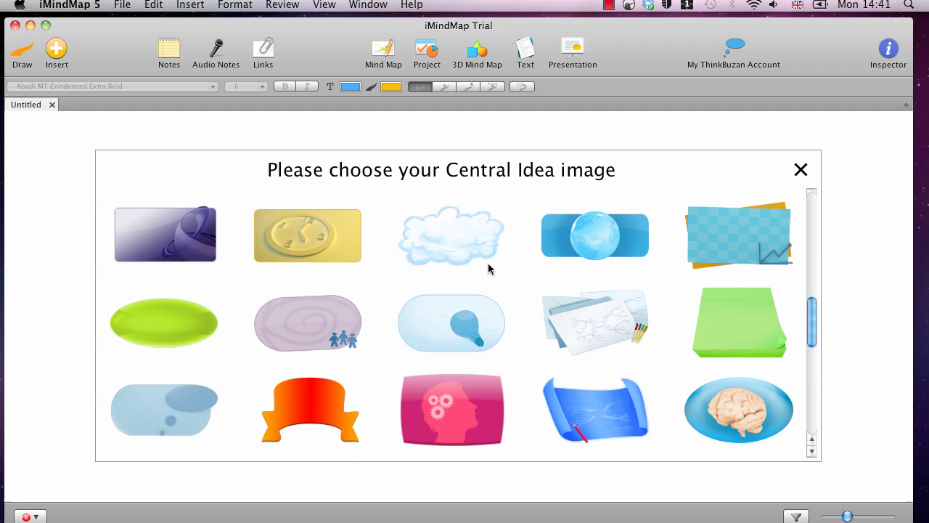
left_click(462, 236)
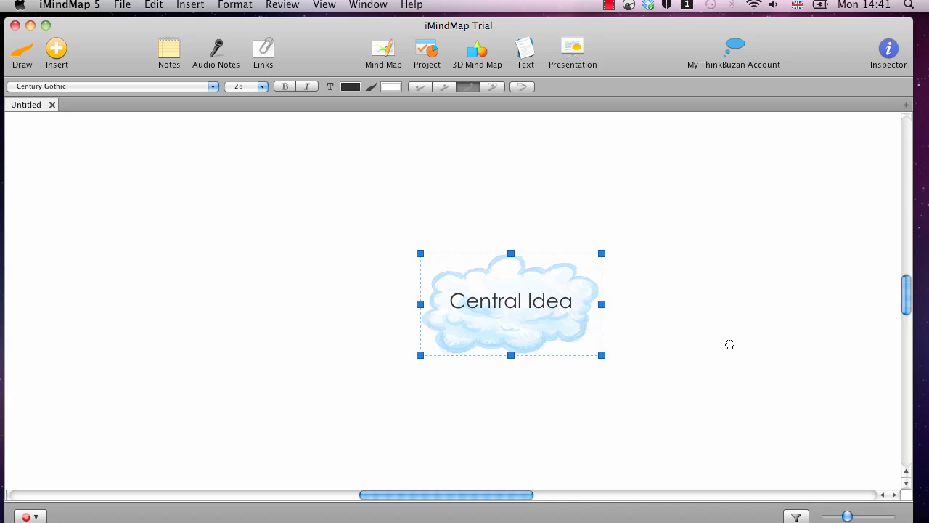
Change the central idea's text to "Literature Review"
left_click_drag(511, 304, 555, 312)
type("Liter")
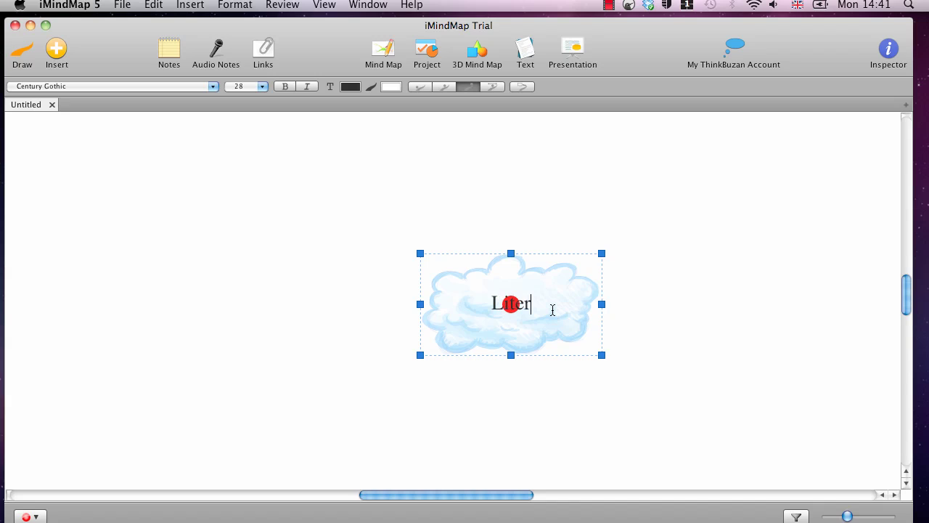
type("ature Review")
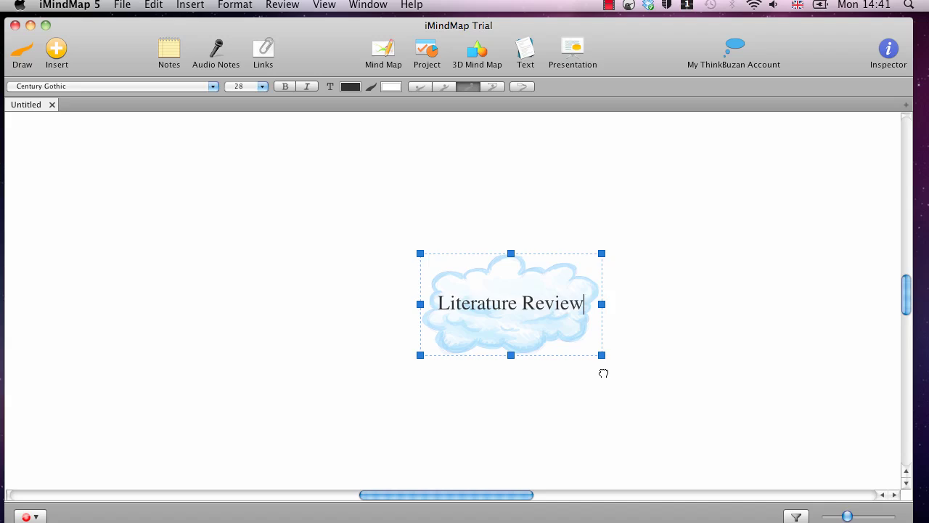
key("Return")
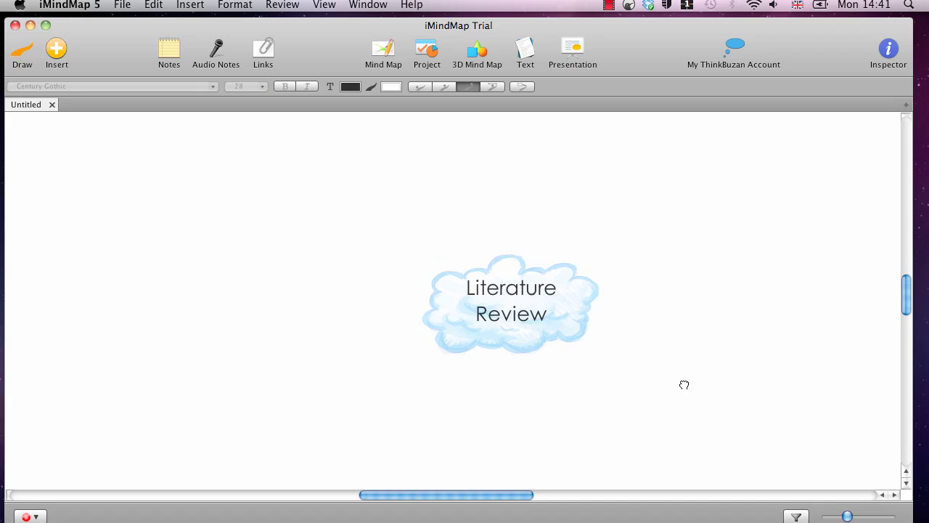
Draw four main branches out of the central idea, towards the upper right, lower right, upper left and lower left
left_click(511, 304)
left_click(511, 303)
left_click_drag(514, 303, 794, 173)
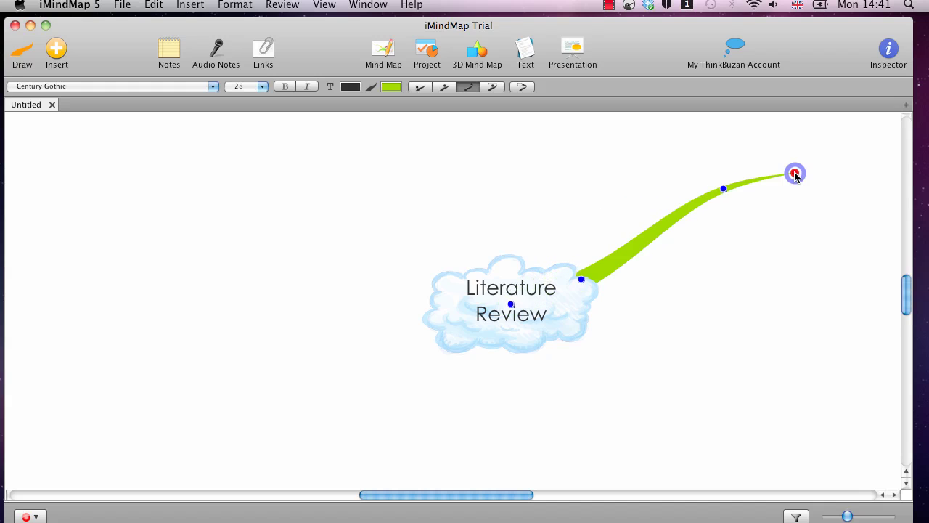
right_click(511, 308)
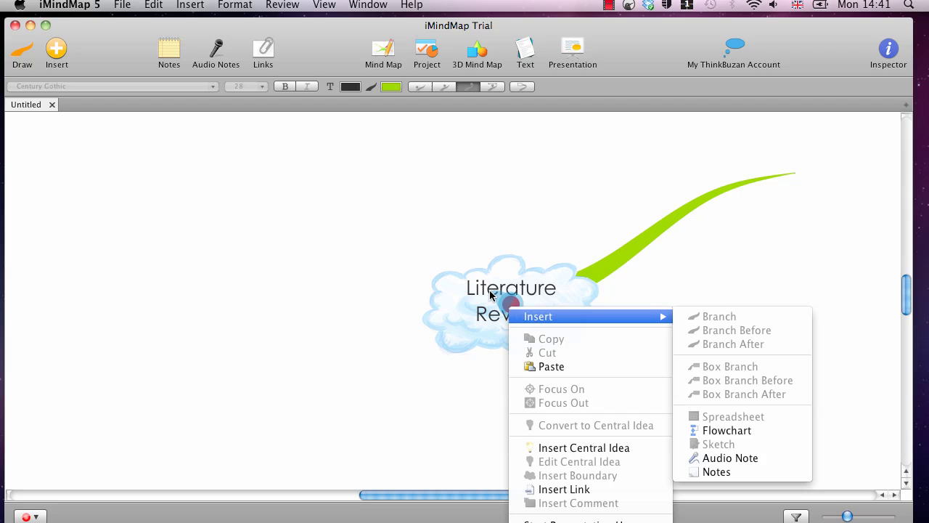
left_click(510, 305)
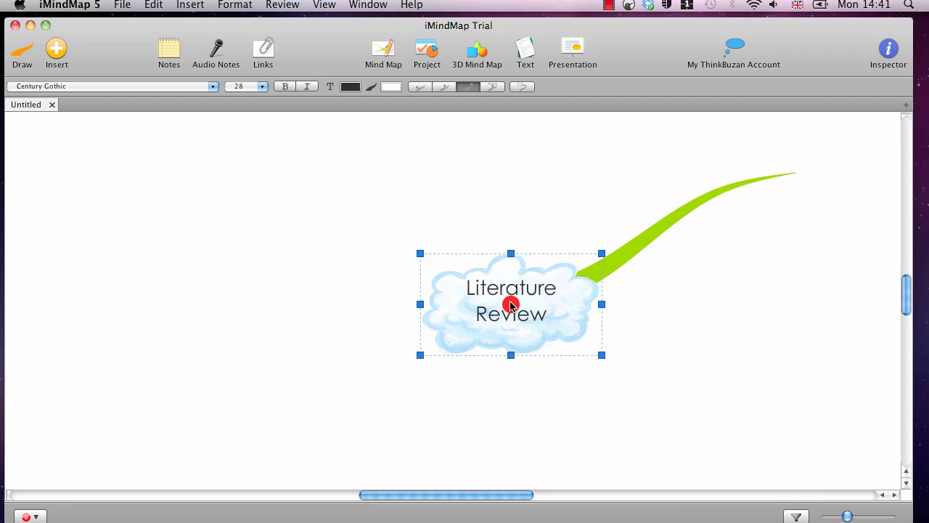
left_click_drag(511, 305, 819, 434)
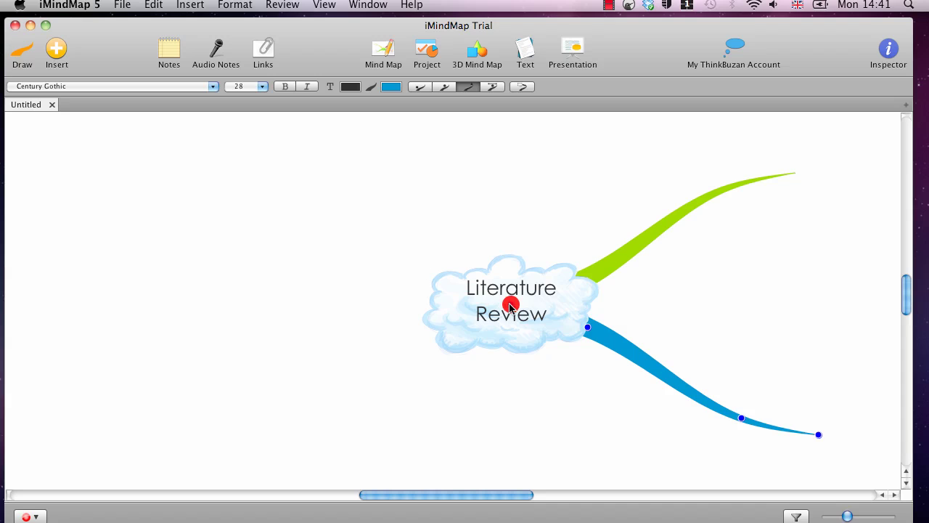
left_click_drag(510, 305, 239, 175)
left_click_drag(510, 306, 165, 402)
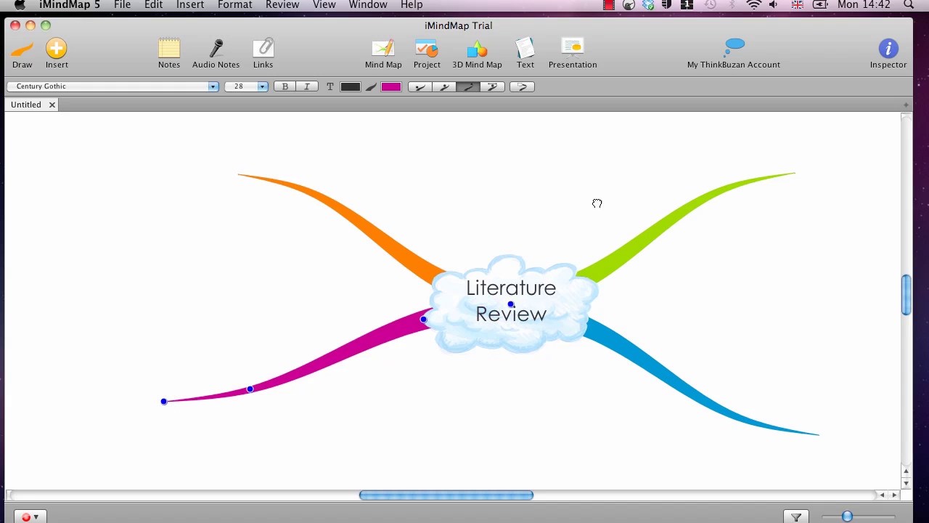
Recolour the green upper-right branch to bright turquoise from the colour swatches
left_click(683, 213)
left_click(398, 89)
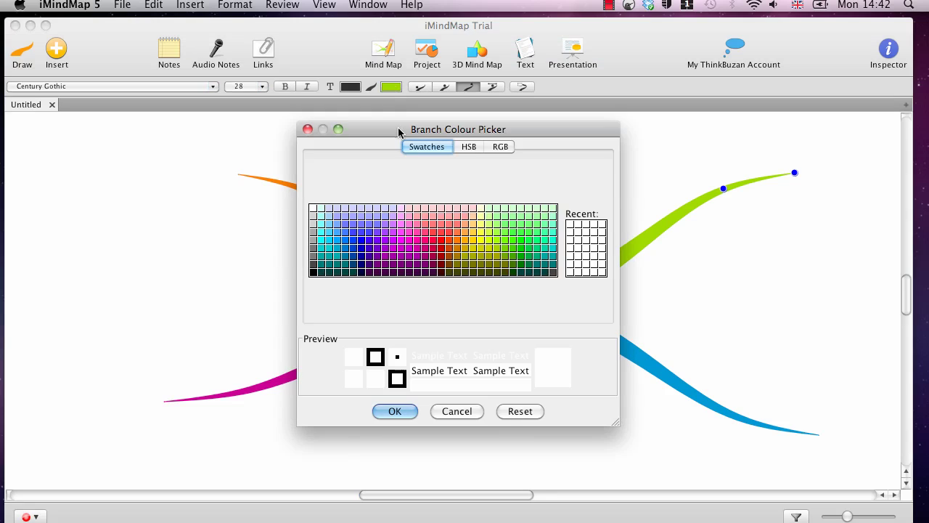
left_click(556, 245)
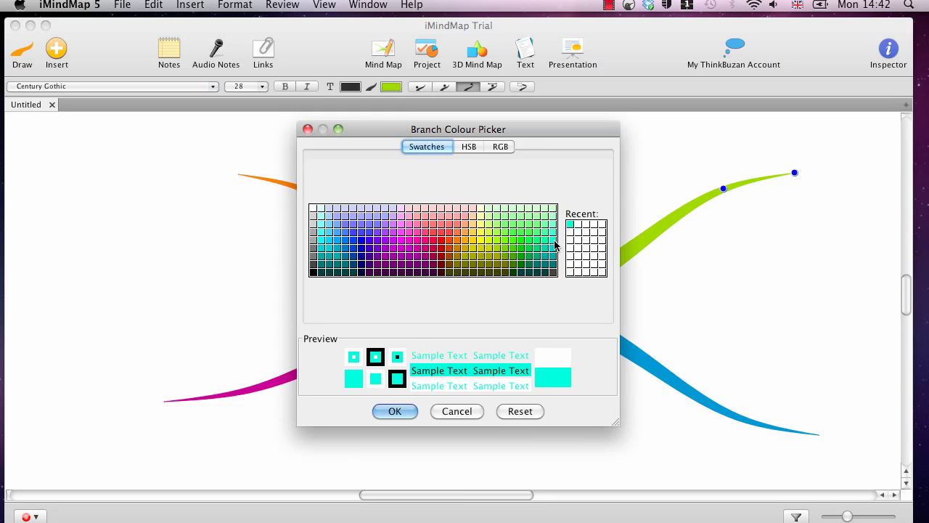
left_click(391, 412)
left_click(664, 238)
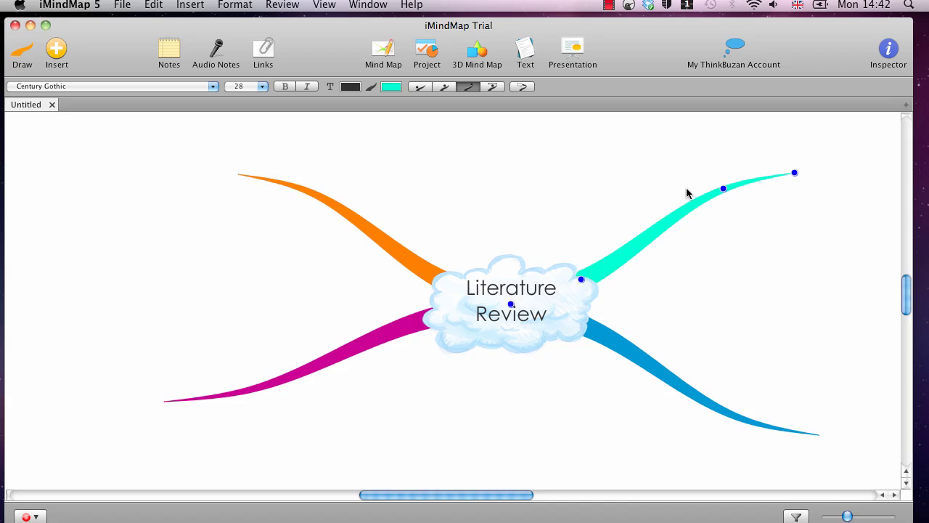
left_click(675, 313)
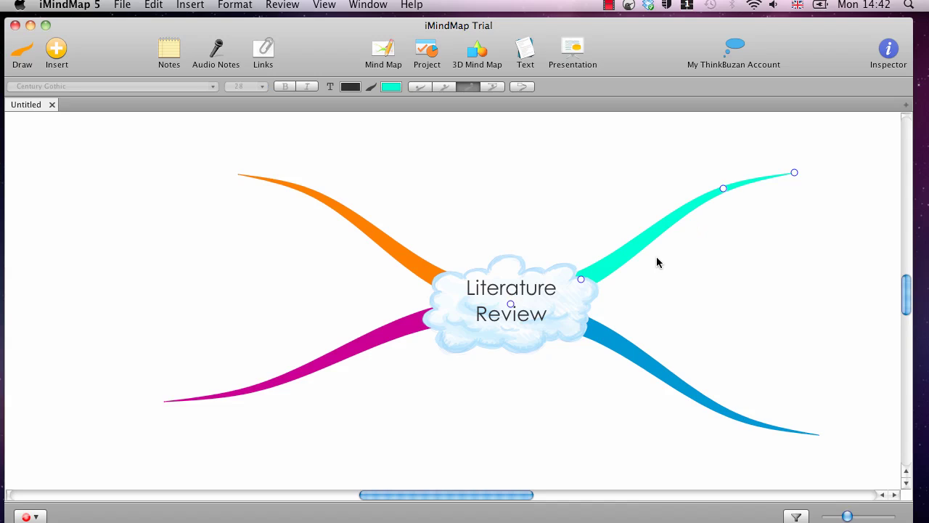
left_click(682, 220)
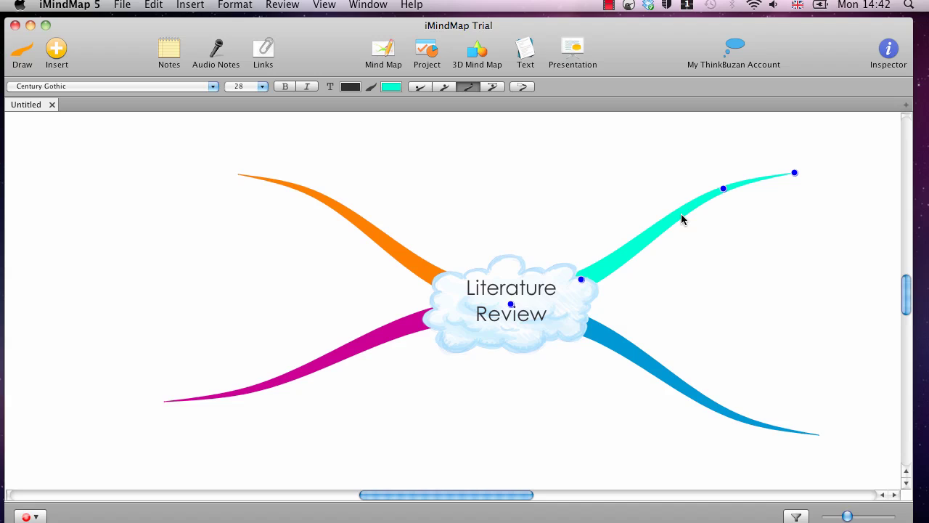
left_click(722, 253)
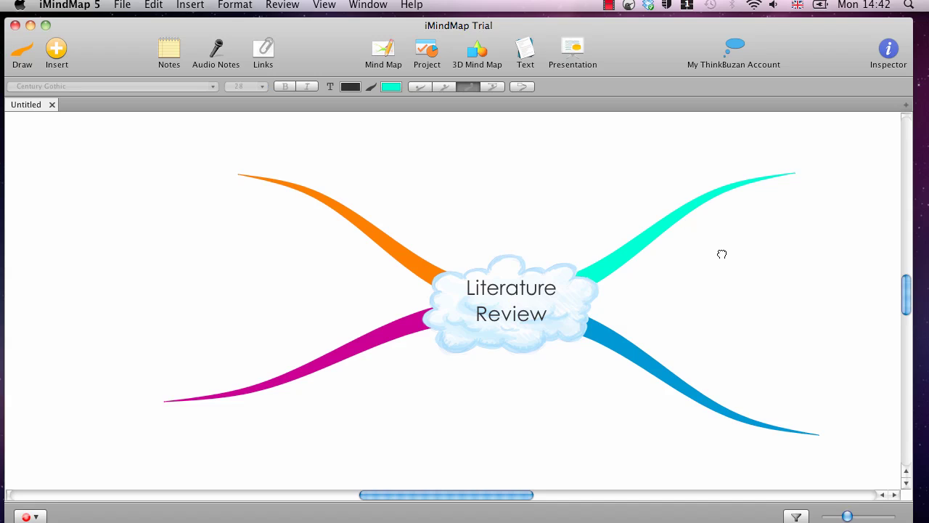
Label the turquoise upper-right branch "Theme 1" and the blue lower-right branch "Theme 2"
left_click(705, 203)
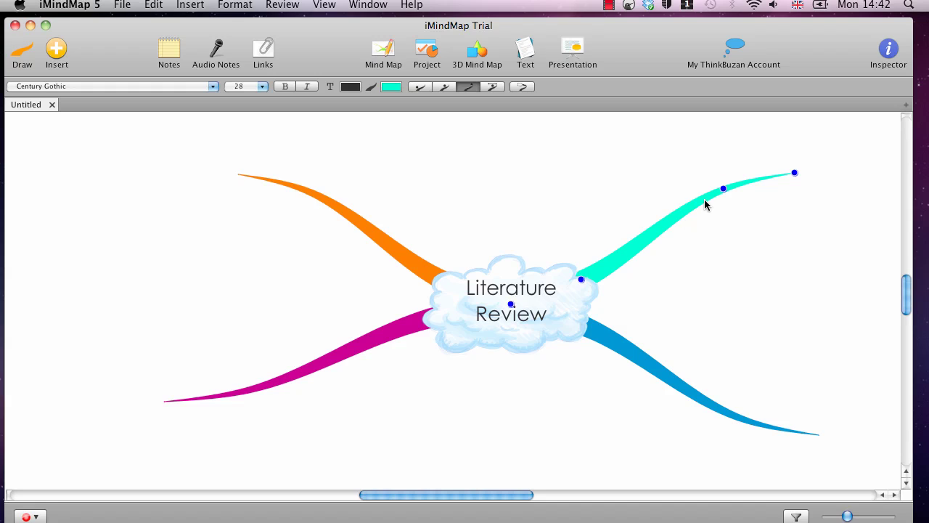
type("Theme 1")
left_click(661, 368)
type("THe")
key("BackSpace")
key("BackSpace")
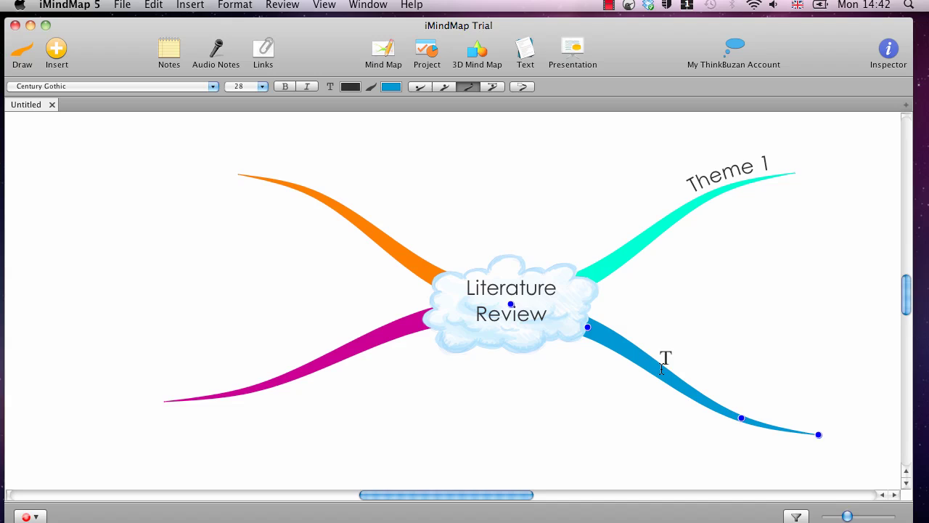
type("heme 2")
Label the magenta lower-left branch "Theme 3" and the orange upper-left branch "Theme 4"
left_click(335, 361)
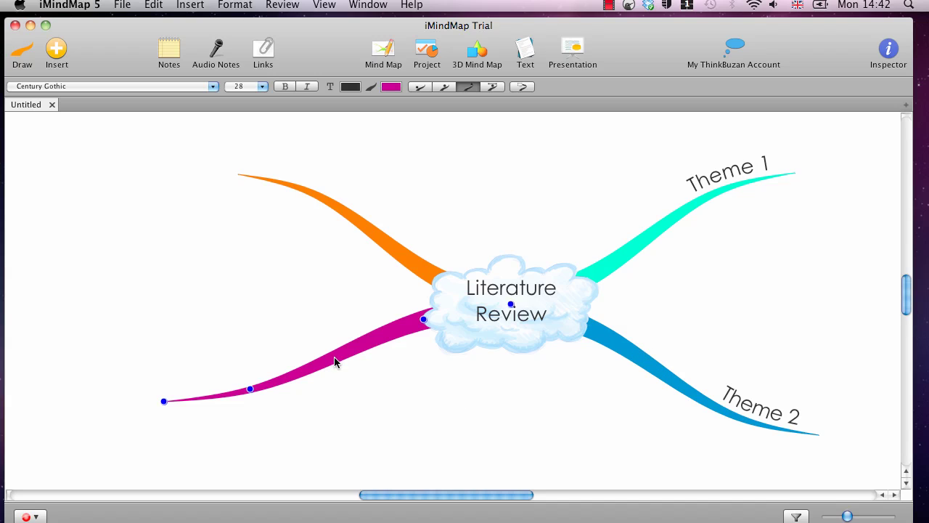
type("Theme")
left_click(346, 210)
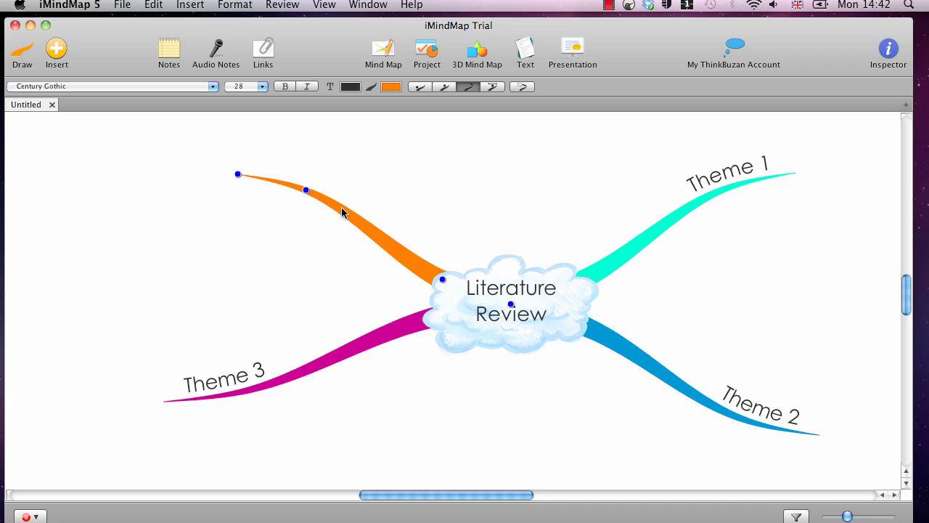
type("Theme 4")
left_click(508, 305)
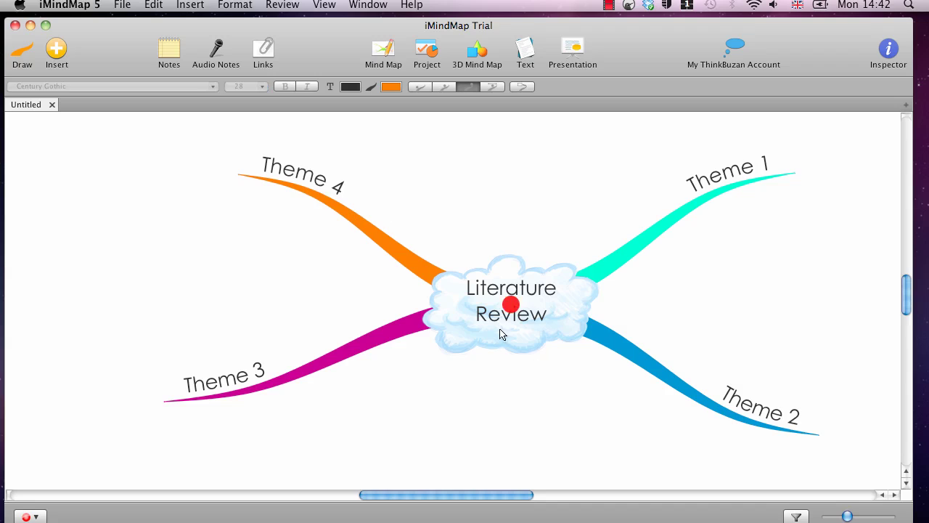
Draw two sub-branches from the end of the Theme 4 branch, one going up-left and one slightly down-left
left_click(238, 175)
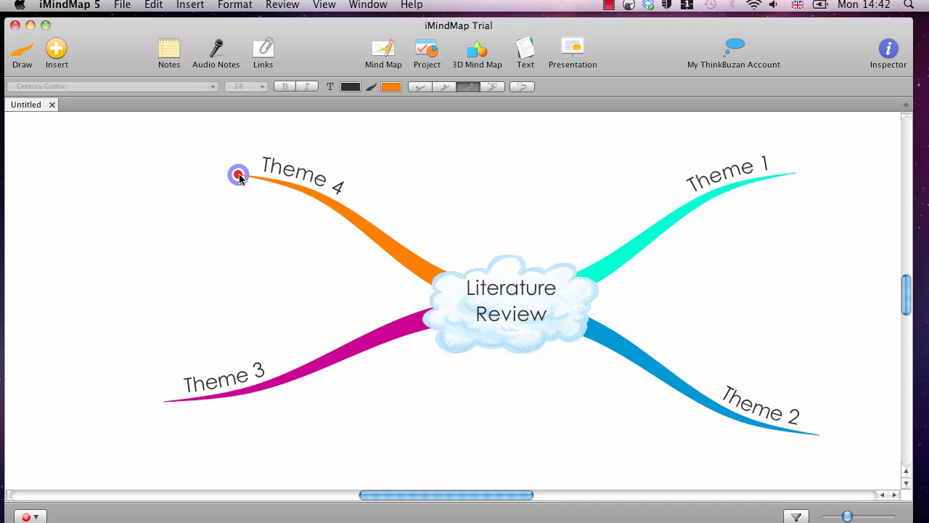
left_click(238, 174)
mouse_move(238, 175)
left_mouse_down()
mouse_move(187, 144)
mouse_move(147, 146)
left_mouse_up()
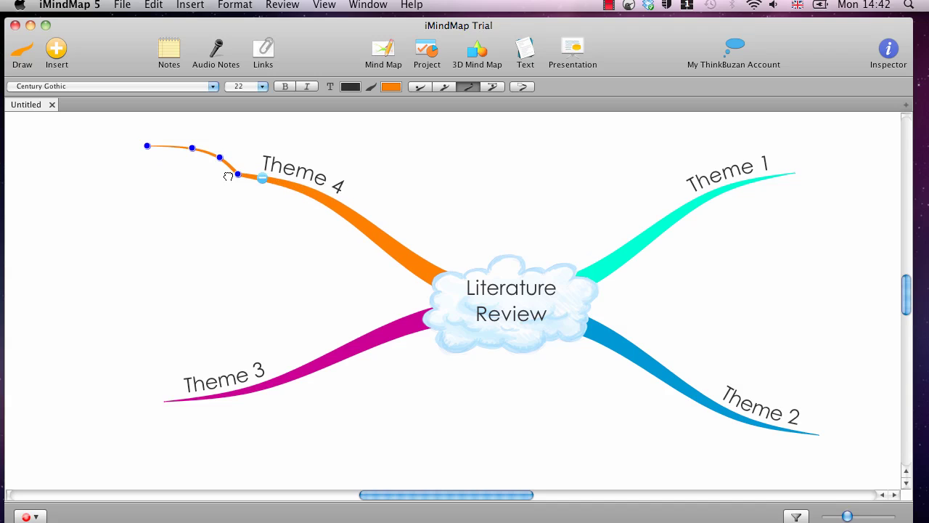
mouse_move(238, 175)
left_mouse_down()
mouse_move(147, 197)
mouse_move(137, 189)
left_mouse_up()
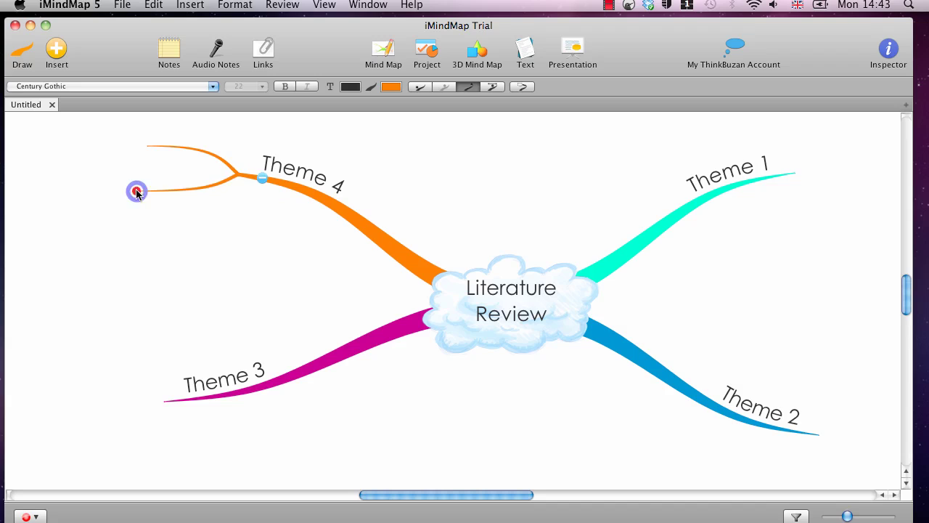
Label Theme 4's upper sub-branch "Sub theme 1" and its lower sub-branch "Sub theme 2"
left_click(176, 147)
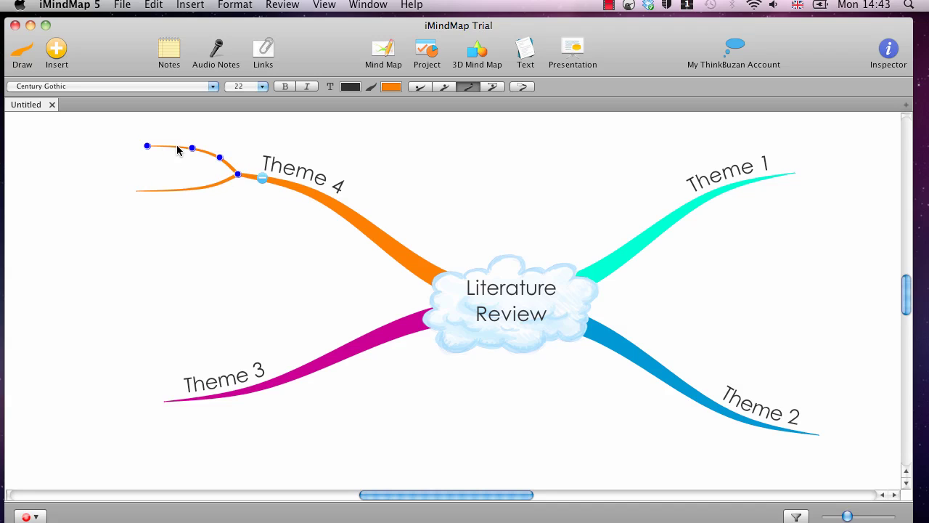
type("Sub theme 1")
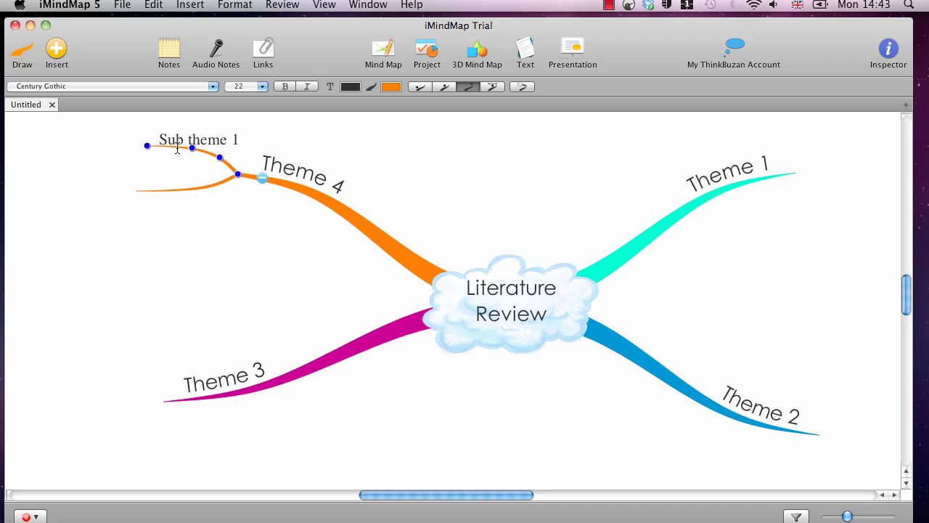
left_click(167, 191)
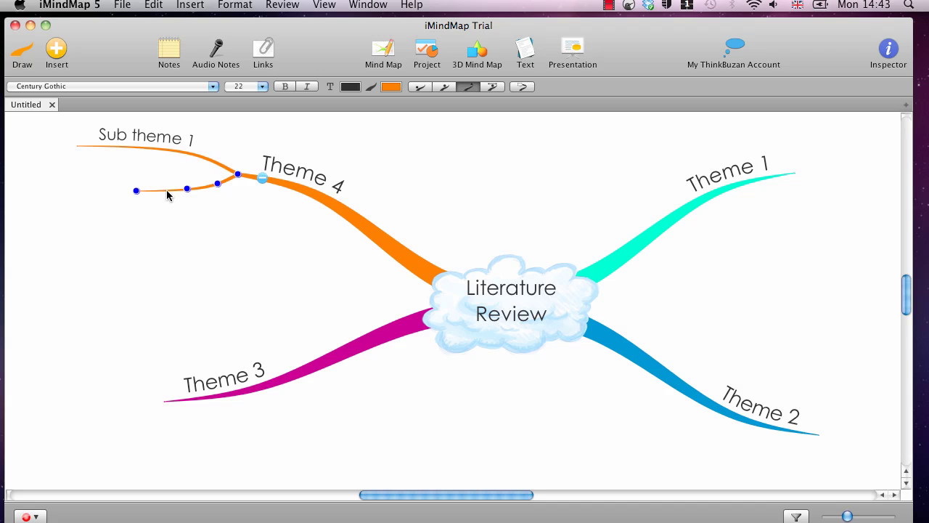
type("Sub theme 2")
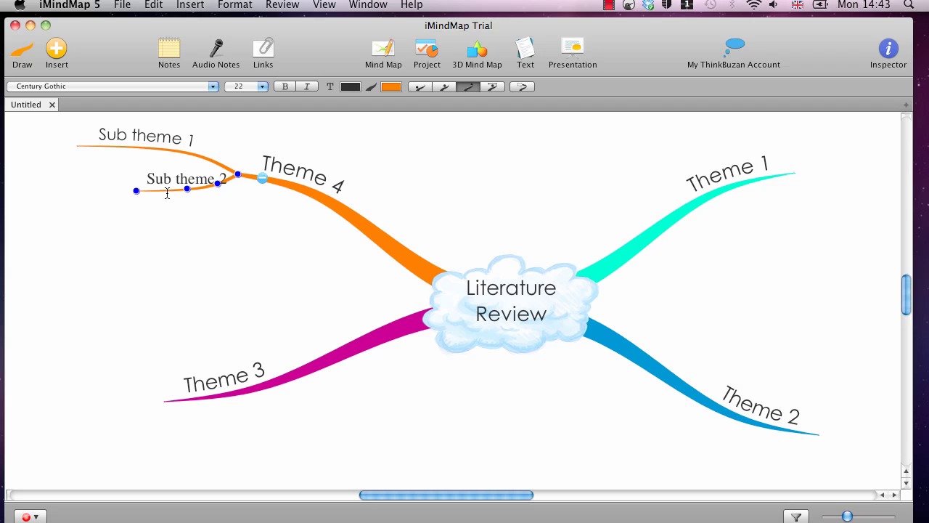
left_click(217, 246)
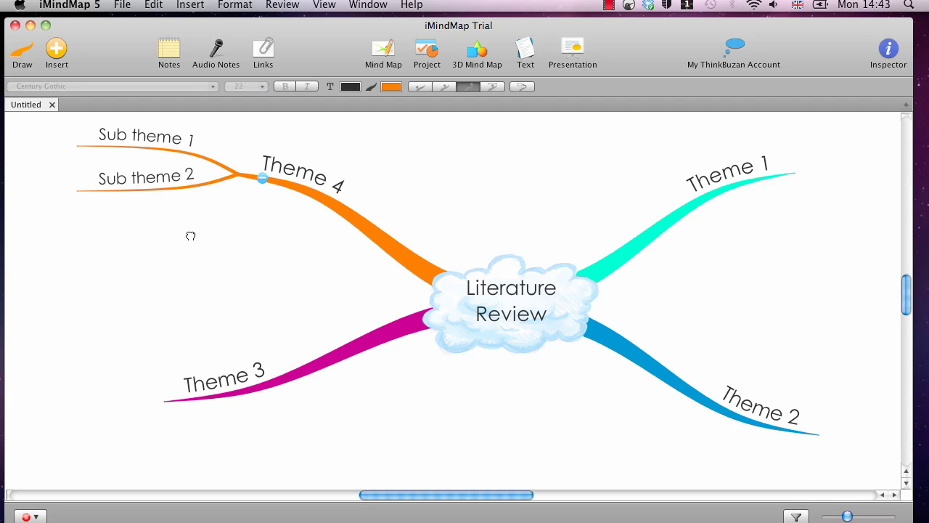